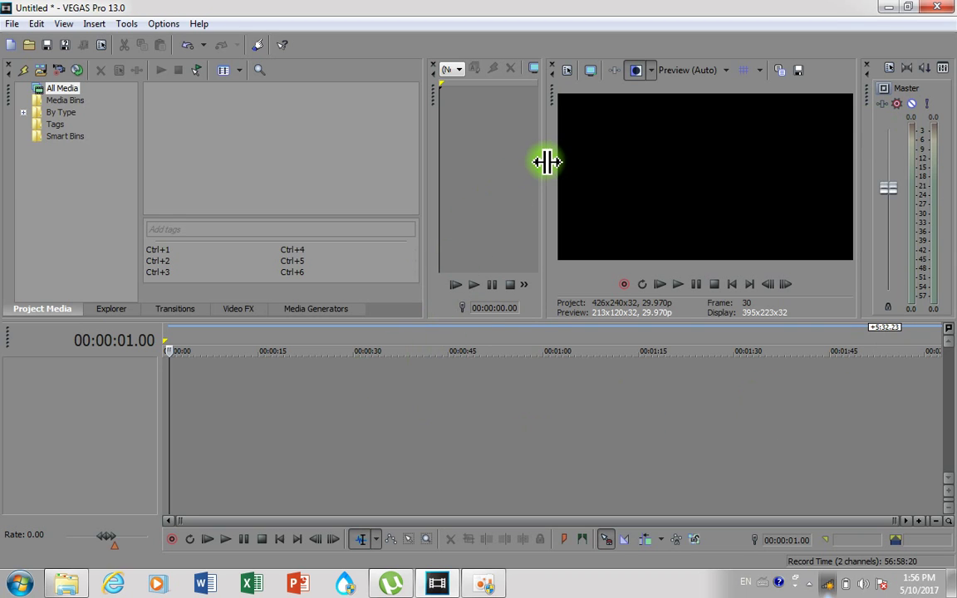
Widen the video preview area and open the Permi Comedy Khmer Comedy video from the song top folder into the project.
left_click_drag(547, 162, 491, 173)
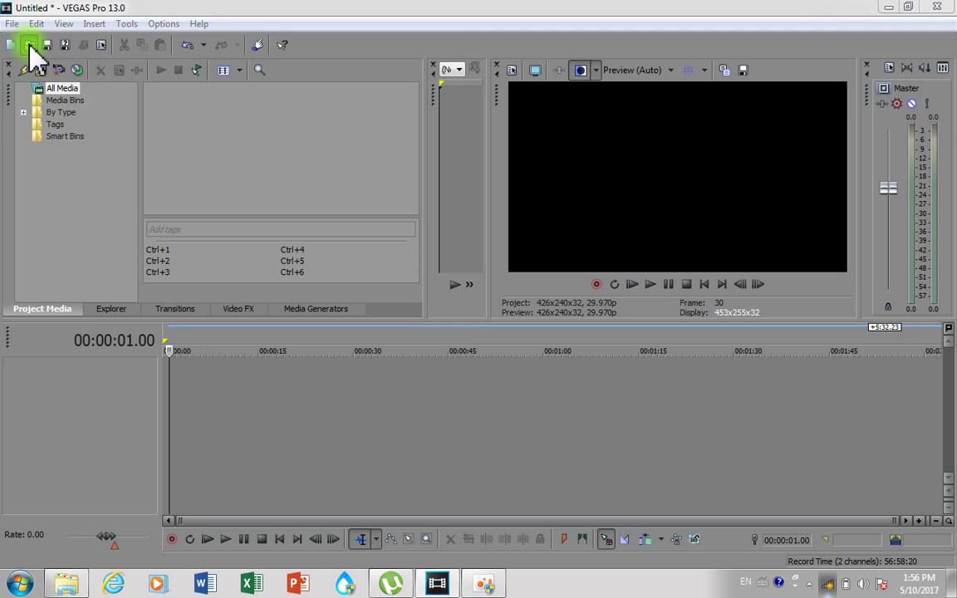
left_click(30, 46)
left_click(253, 234)
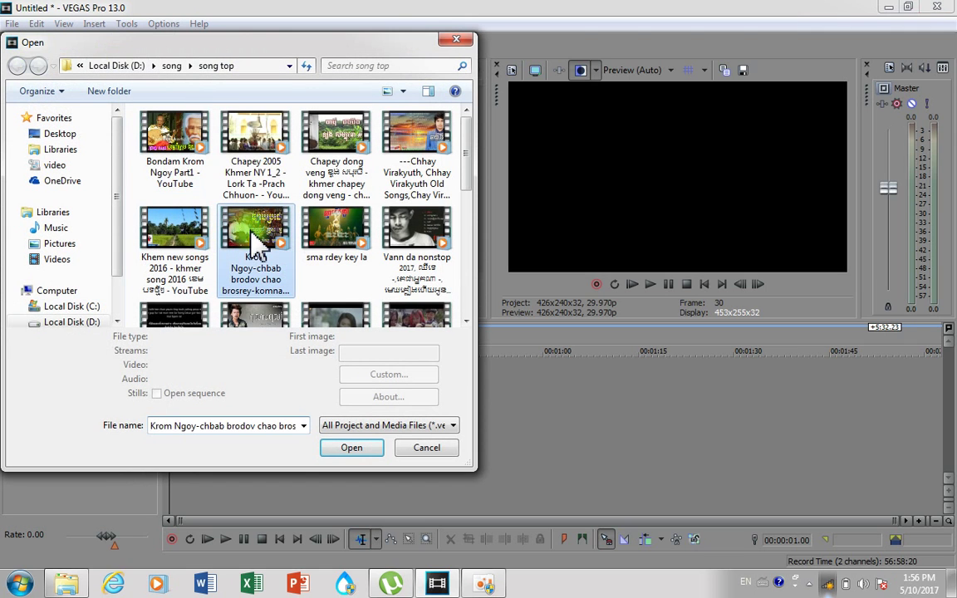
scroll(348, 224, "down", 5)
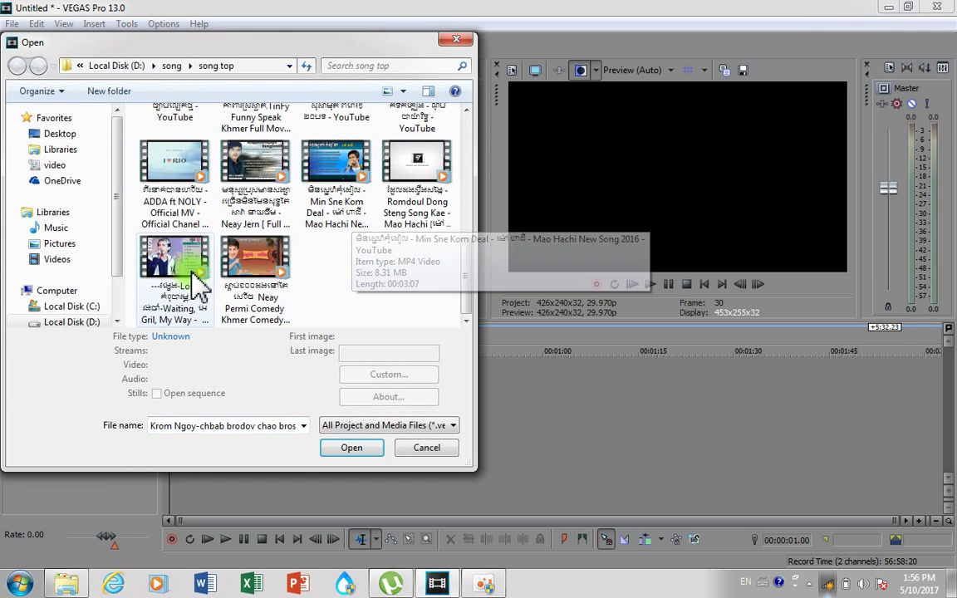
left_click(251, 260)
left_click(349, 449)
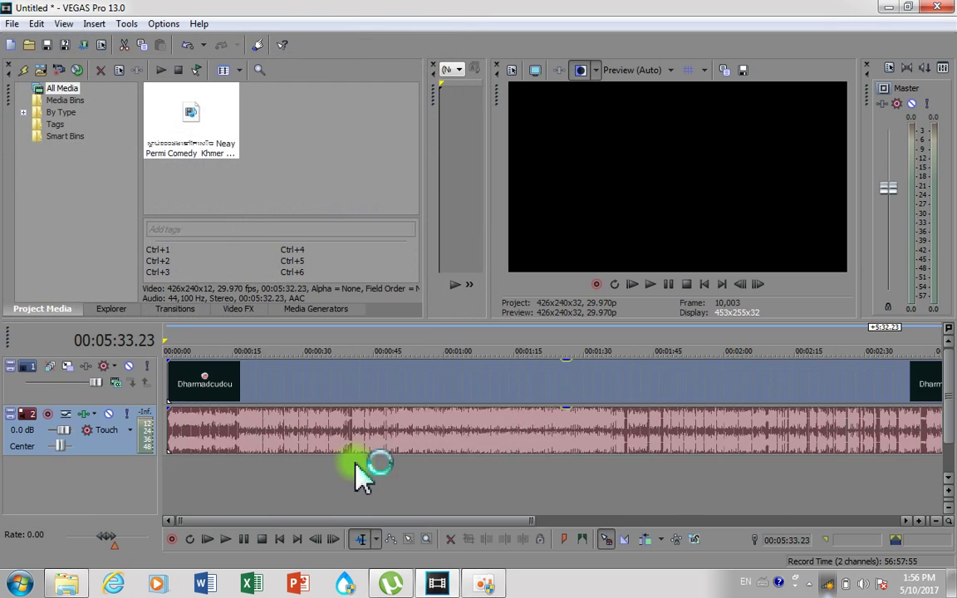
Play the imported clip from its start to hear the original audio, and stop playback.
left_click(169, 389)
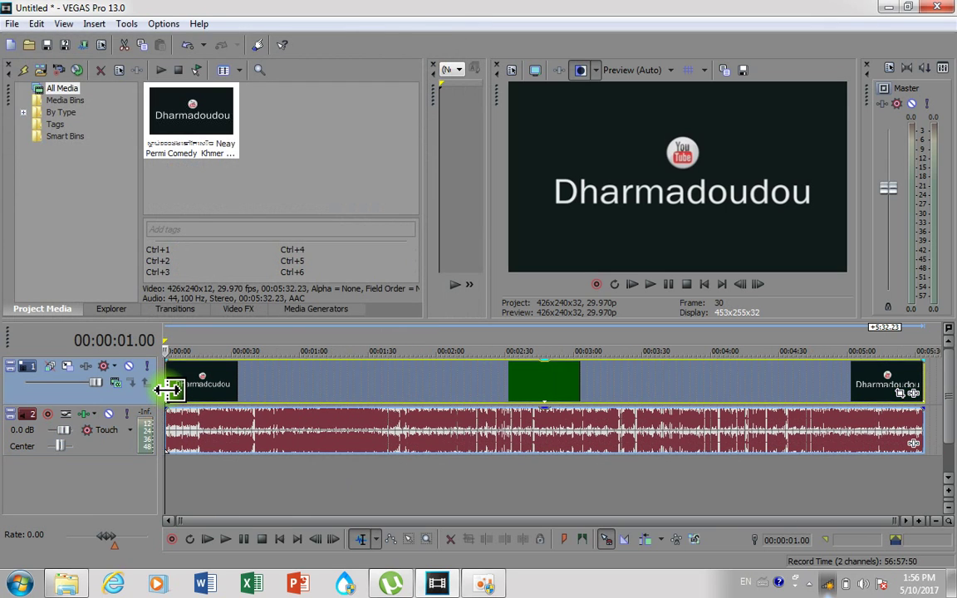
key("space")
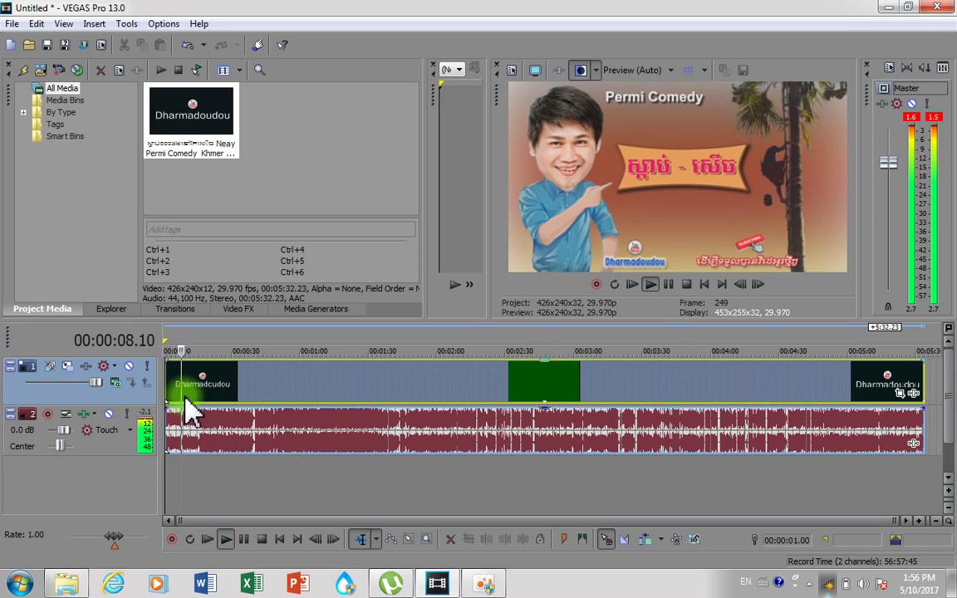
key("space")
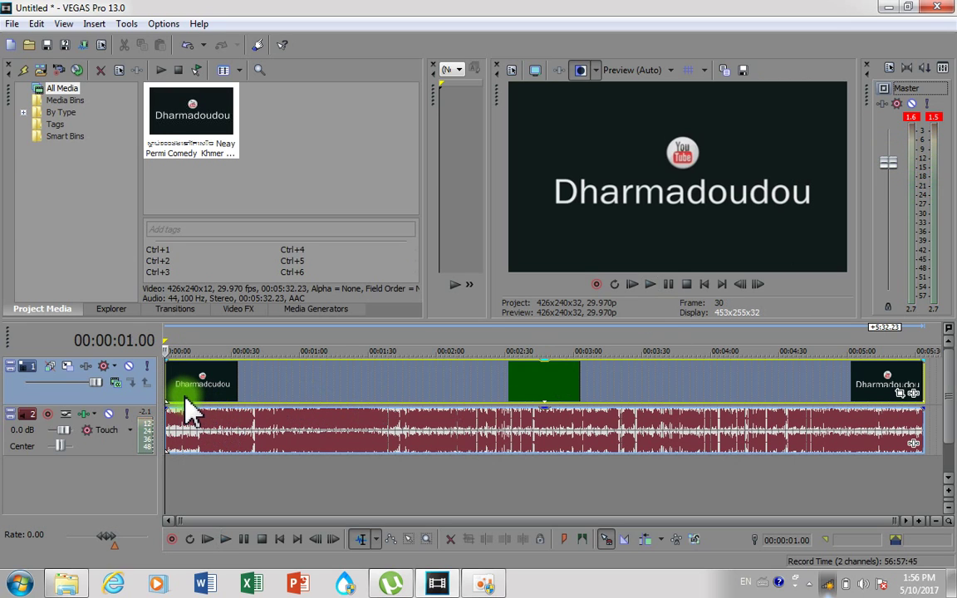
Select audio track 2 with the cursor at 00:00:24.00 and increase the height of the tracks.
left_click(112, 447)
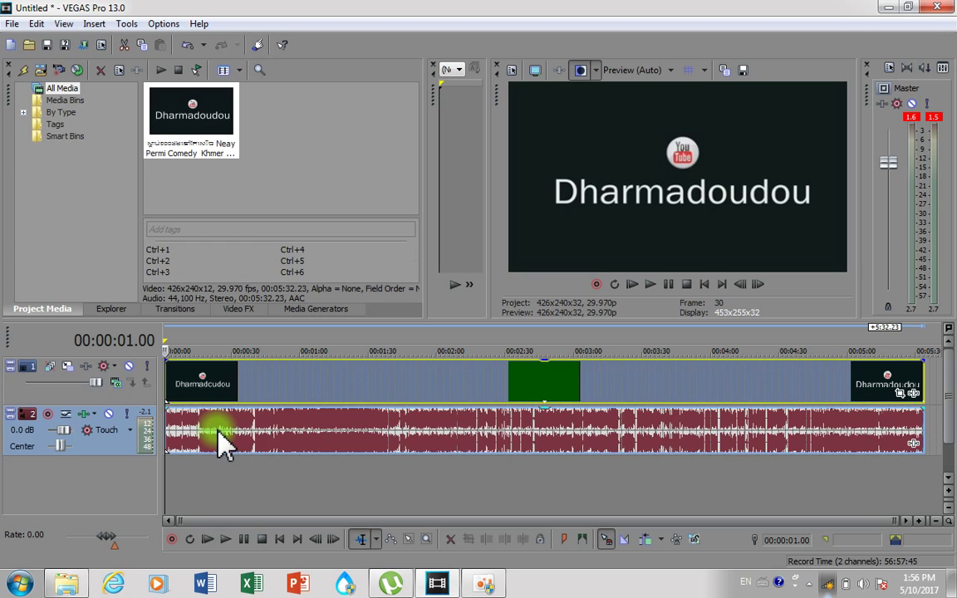
left_click(218, 430)
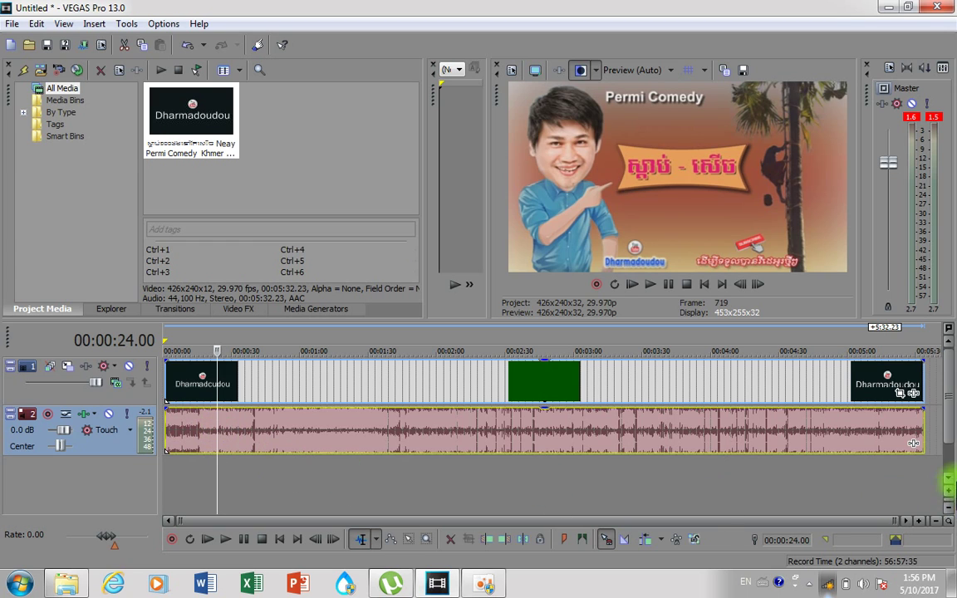
left_click(948, 491)
left_click(947, 491)
left_click(948, 491)
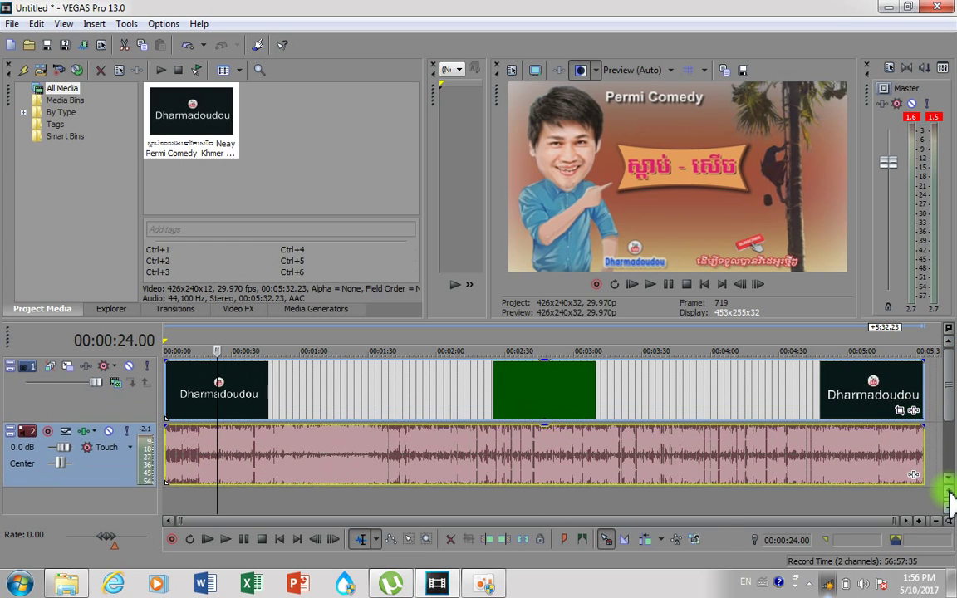
left_click(948, 491)
left_click(948, 491)
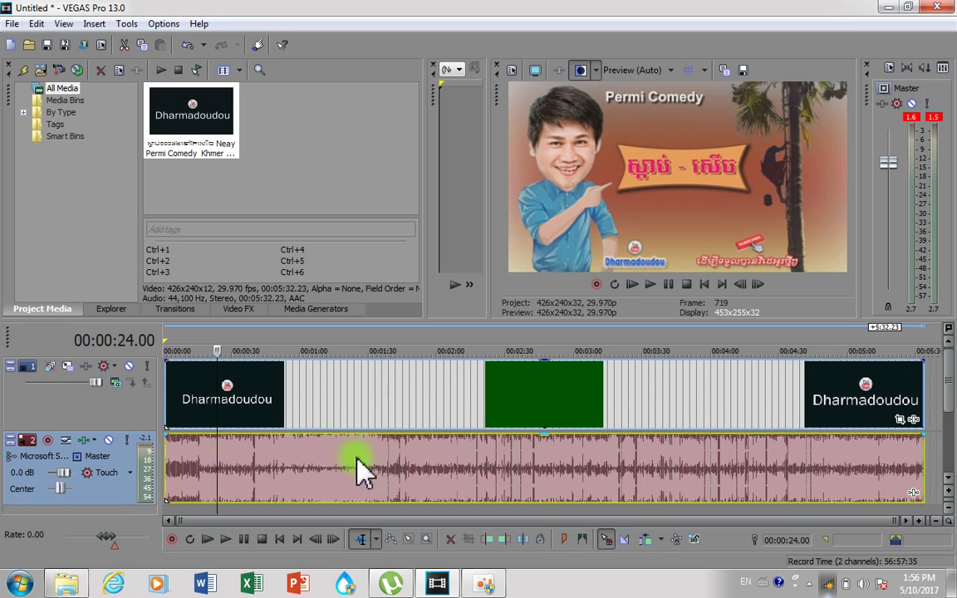
Add the VEGAS Pitch Shift plug-in to the audio effects chain of track 2.
left_click(84, 440)
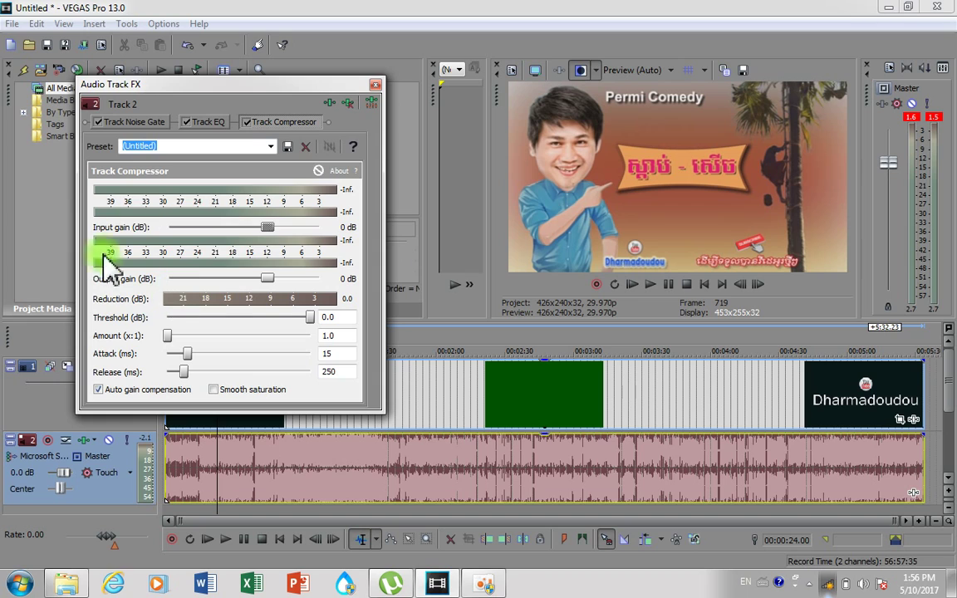
left_click(330, 105)
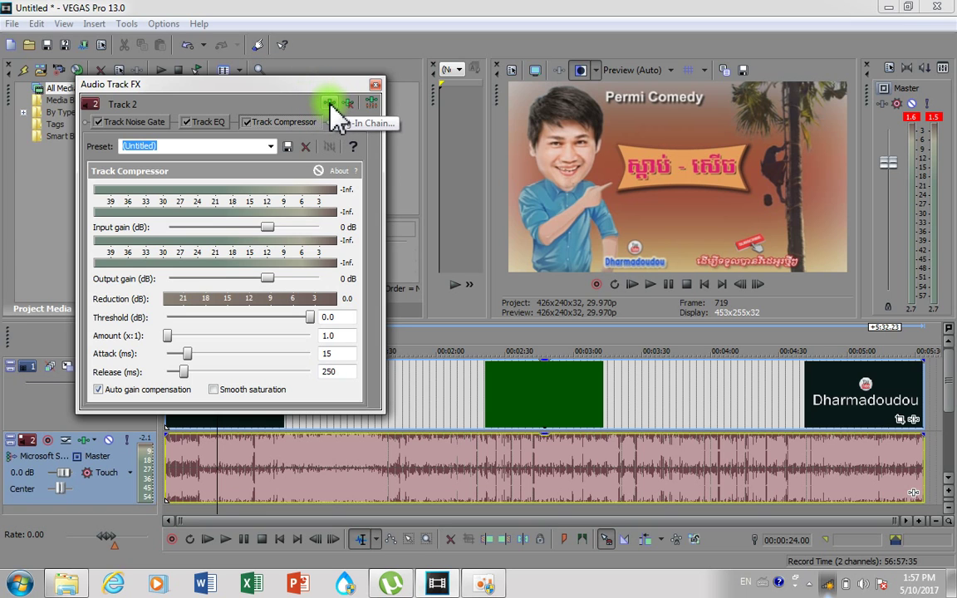
left_click(330, 105)
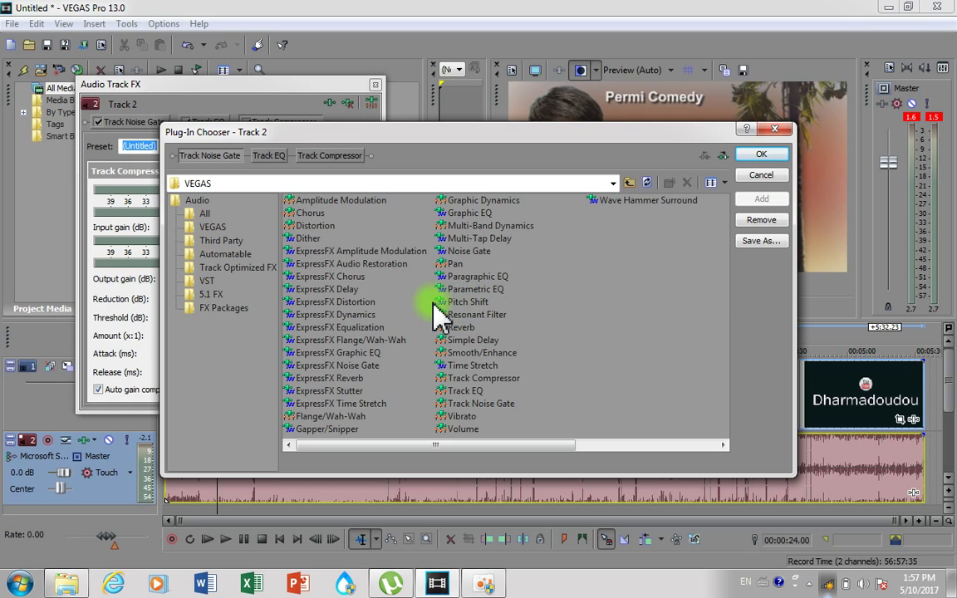
mouse_move(448, 304)
left_mouse_down()
mouse_move(457, 297)
mouse_move(456, 305)
left_mouse_up()
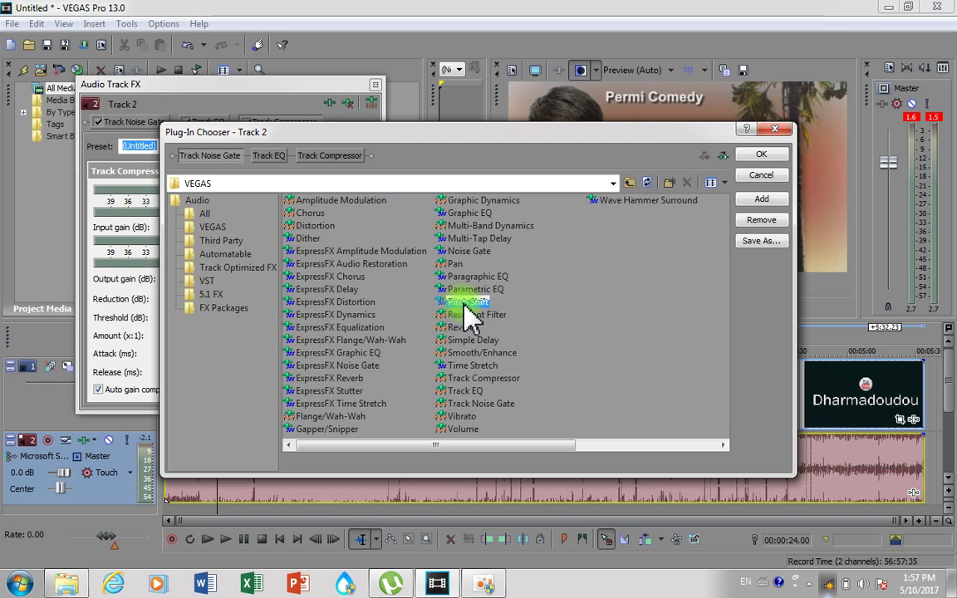
left_click(486, 304)
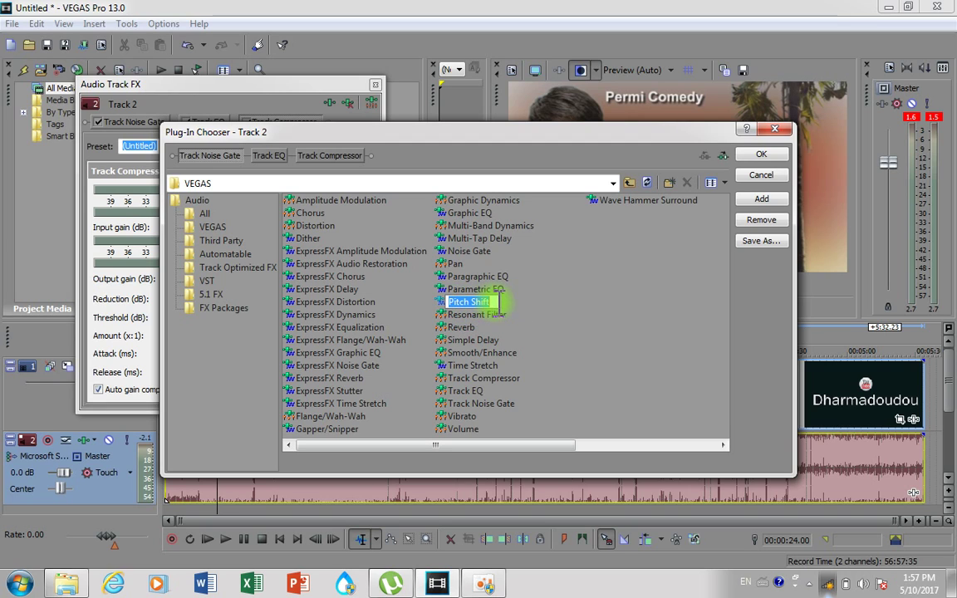
left_click(503, 305)
left_click(463, 306)
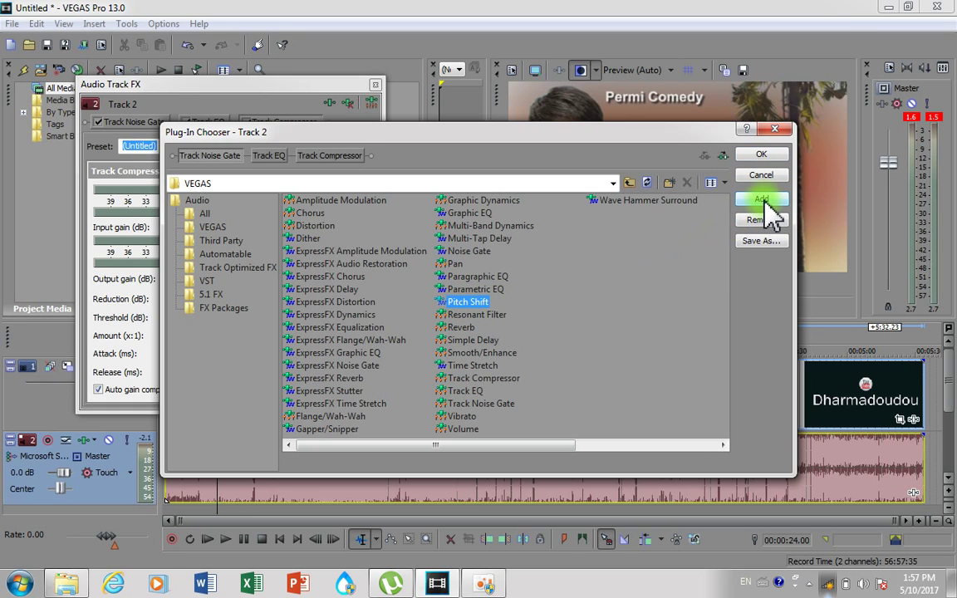
left_click(763, 201)
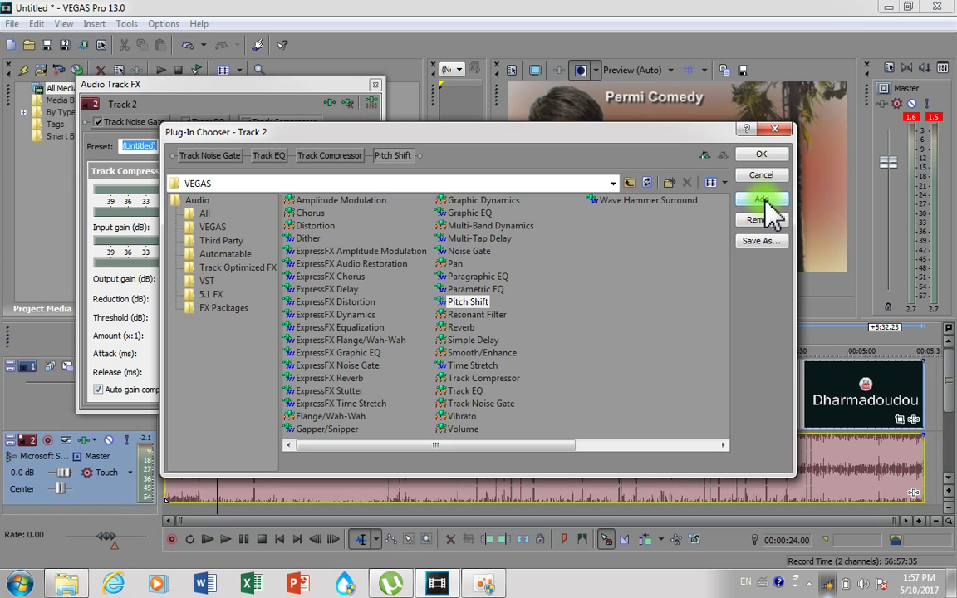
left_click(759, 156)
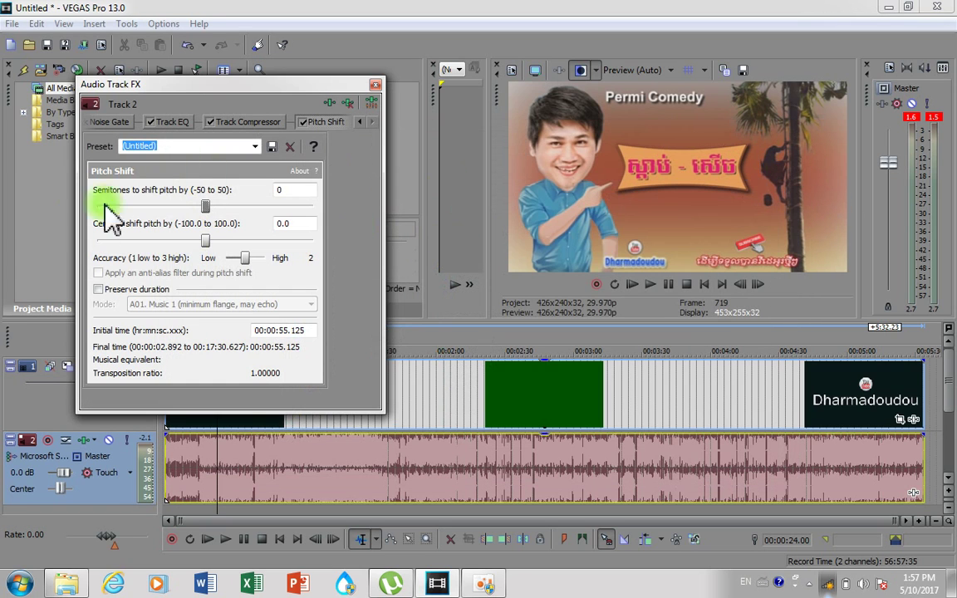
Play track 2 from its start with the unadjusted Pitch Shift effect, and stop playback.
left_click(171, 437)
key("space")
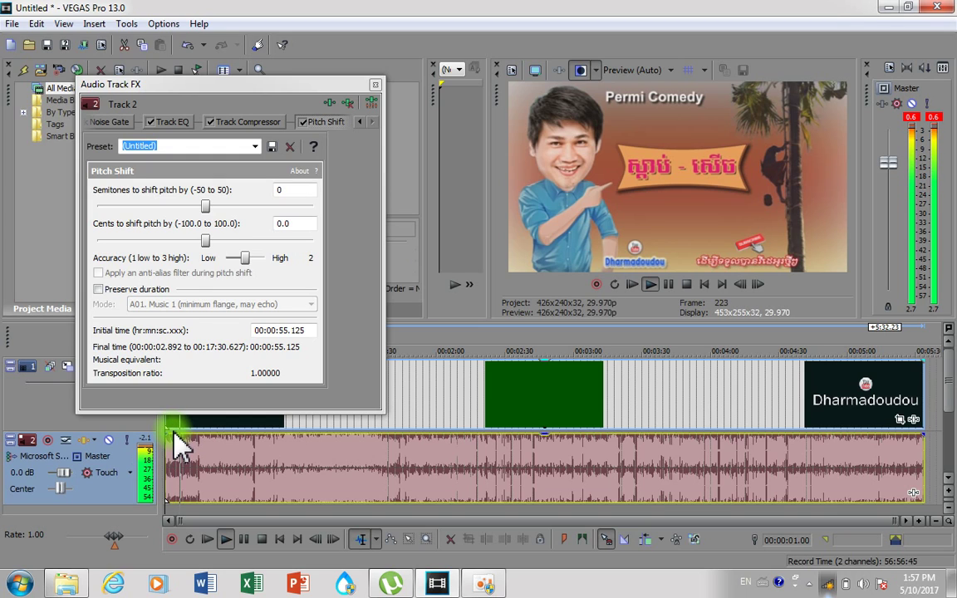
key("space")
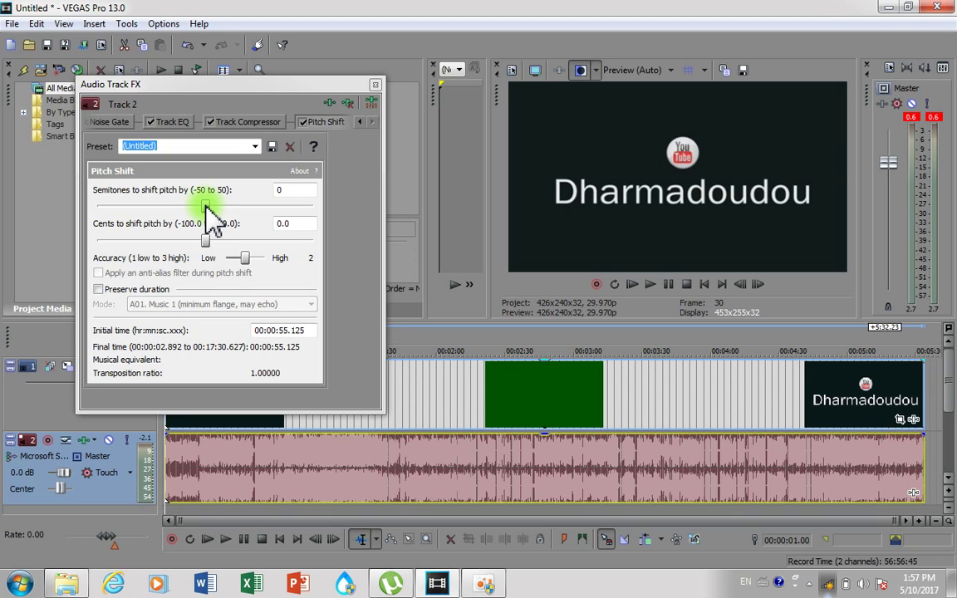
Set the Pitch Shift of track 2 to 6 semitones and play the clip from its start.
left_click_drag(204, 204, 217, 204)
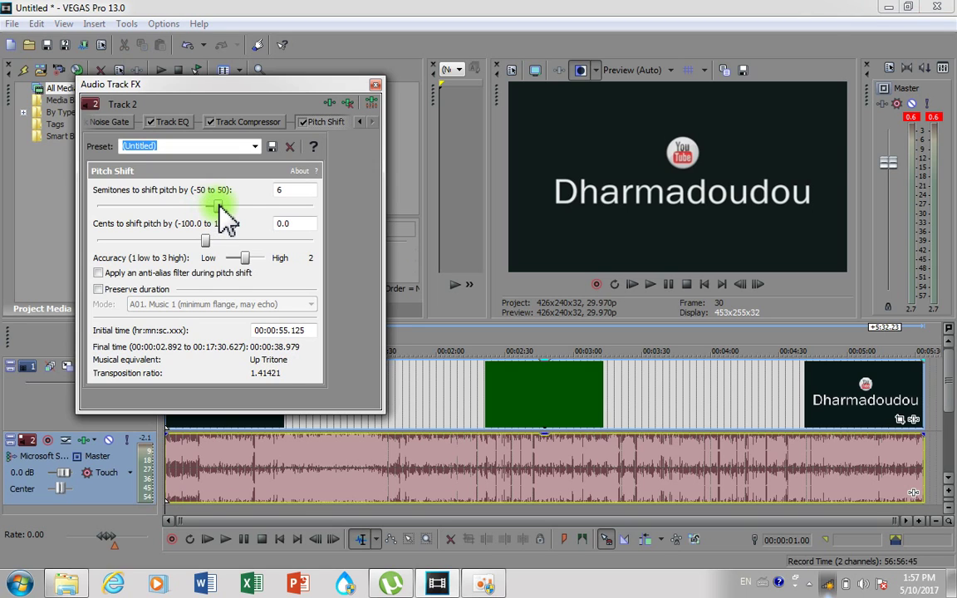
left_click(188, 429)
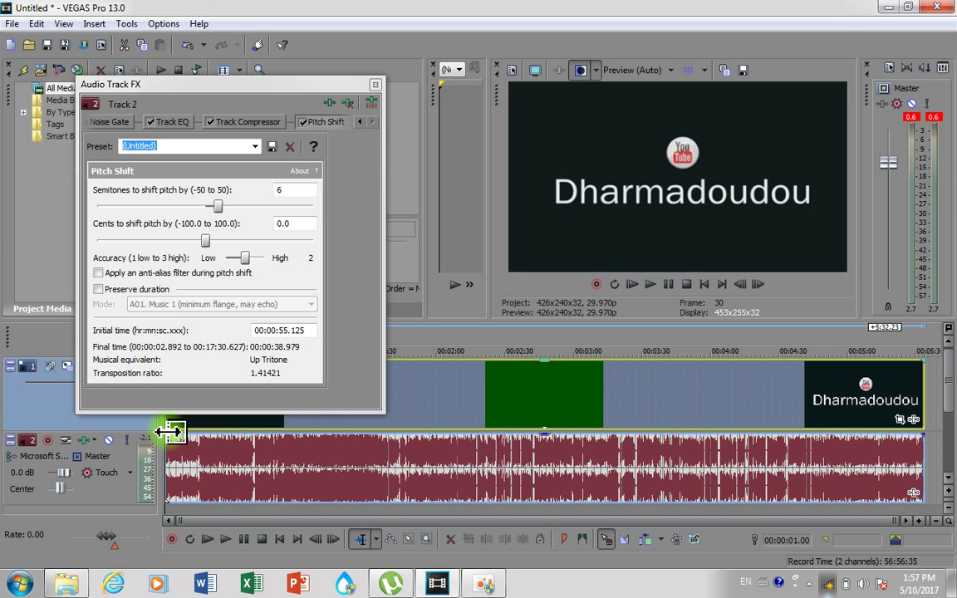
key("space")
left_click(226, 211)
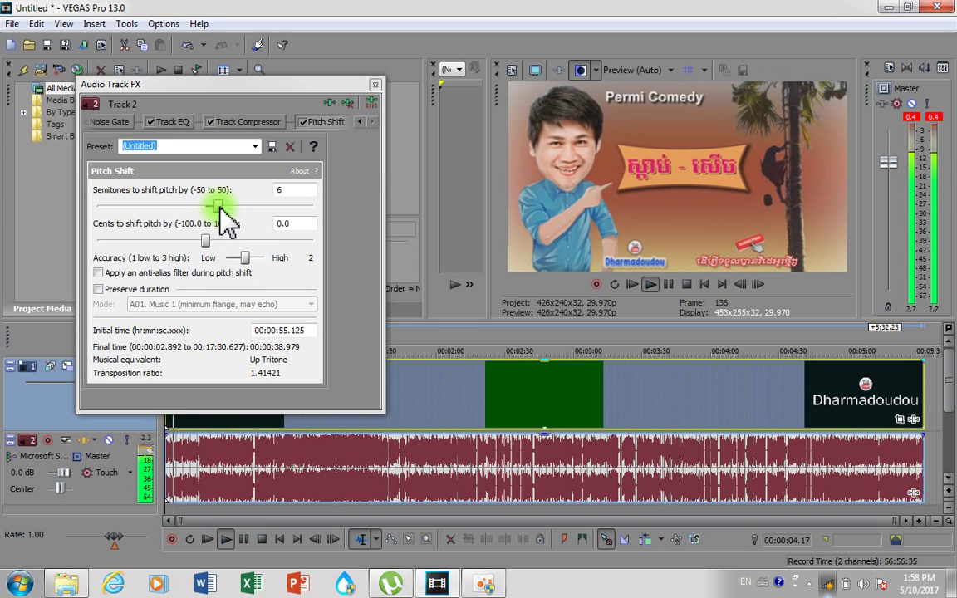
Set the pitch shift to 5 semitones during playback, listen, and stop with the cursor back at the clip's start.
mouse_move(219, 207)
left_mouse_down()
mouse_move(243, 207)
mouse_move(215, 208)
left_mouse_up()
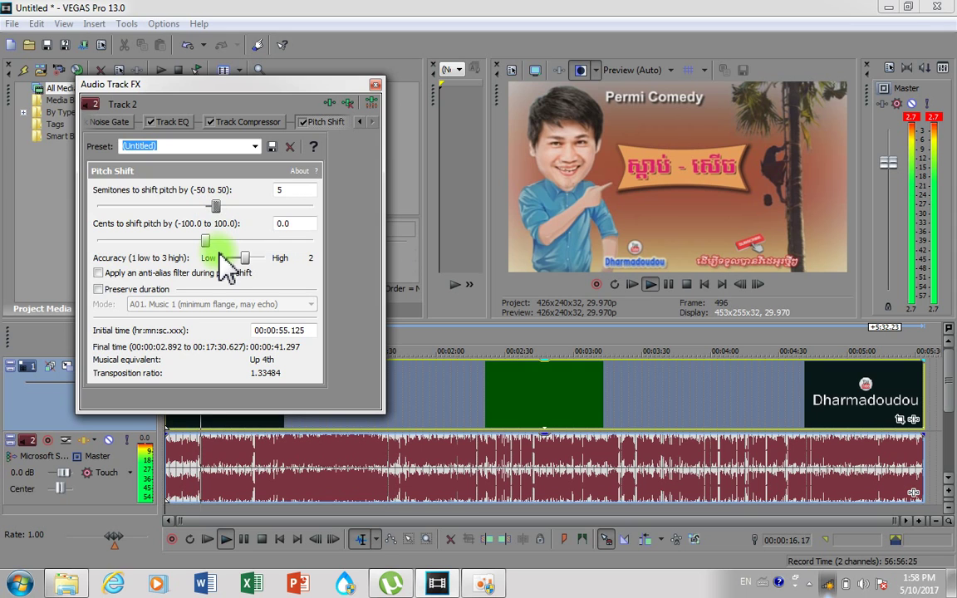
left_click(162, 435)
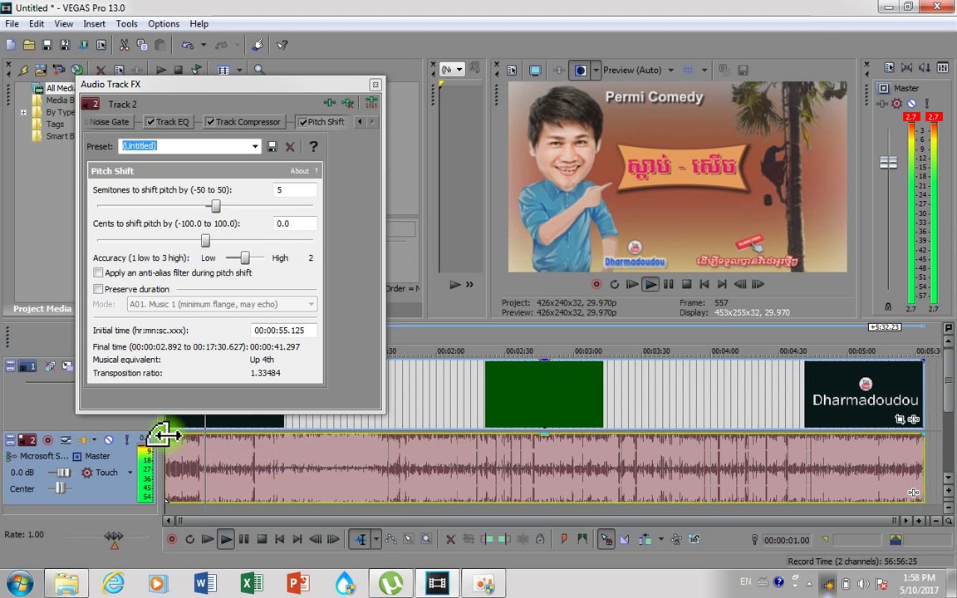
key("space")
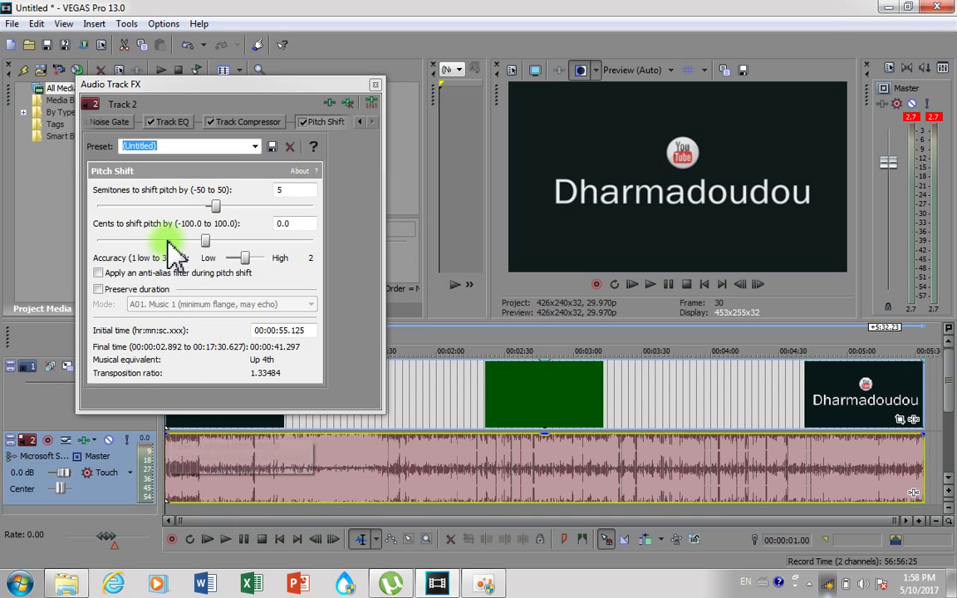
Set the pitch shift to -4 semitones, play the track, and lower the shift to -6 semitones.
left_click_drag(217, 206, 201, 207)
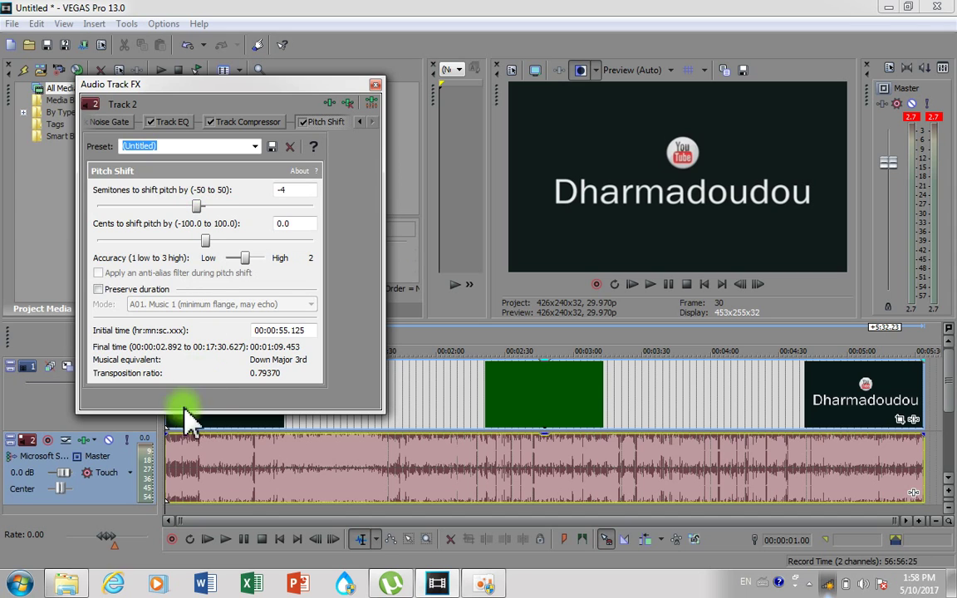
key("space")
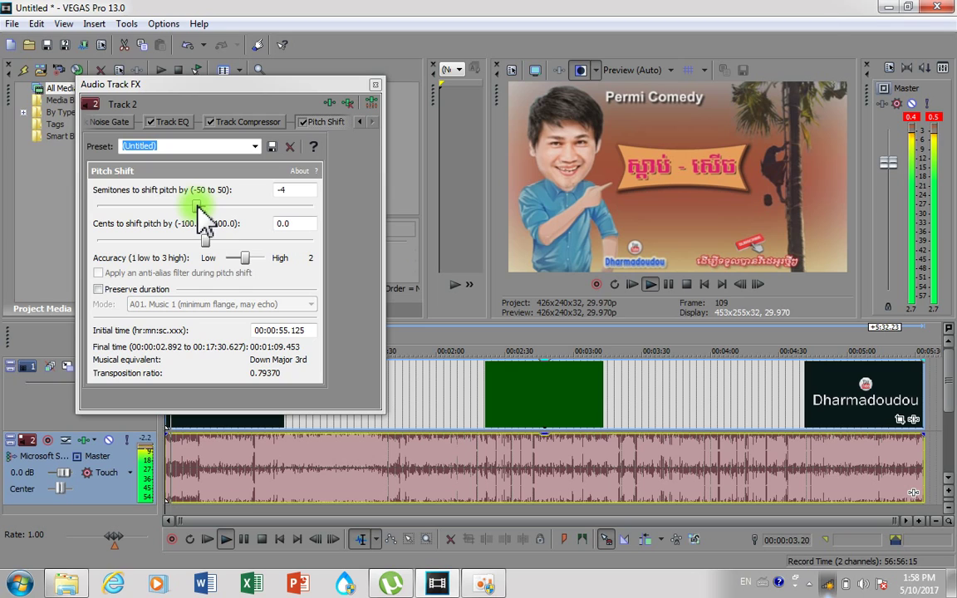
left_click_drag(197, 204, 192, 202)
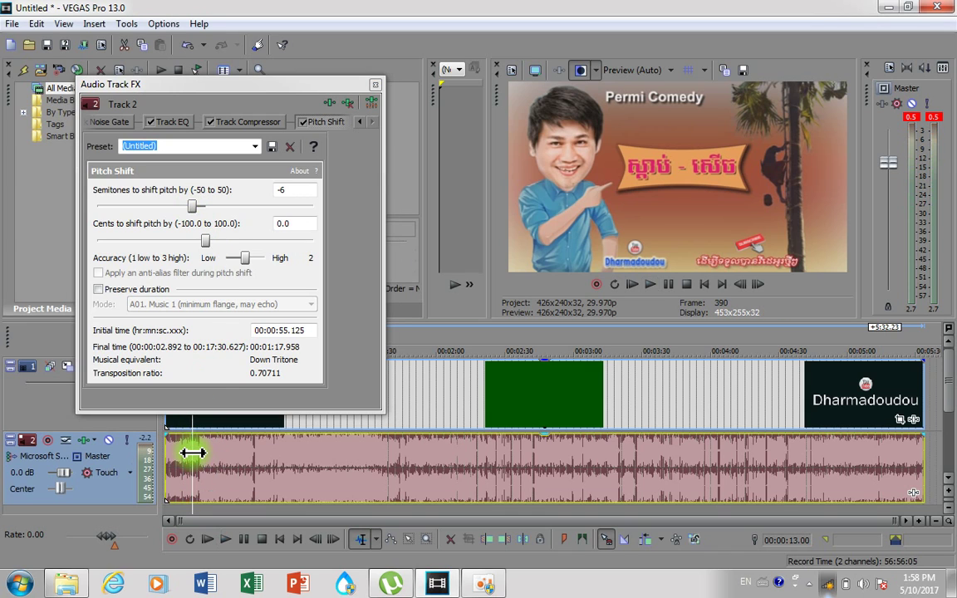
Reset the pitch shift to 0 semitones and play the track from 00:00:15.00 to compare the sound.
left_click_drag(192, 207, 211, 210)
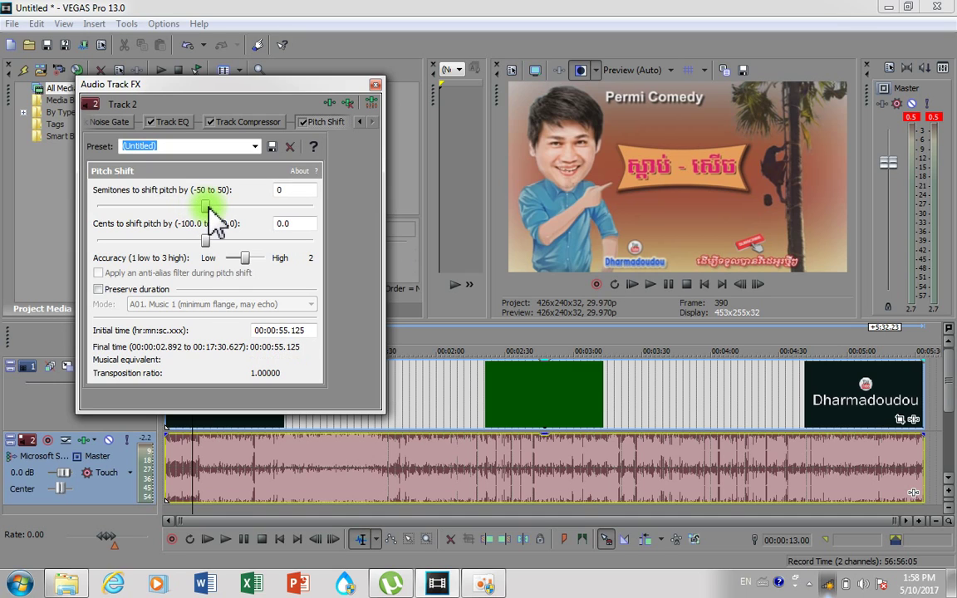
left_click(197, 466)
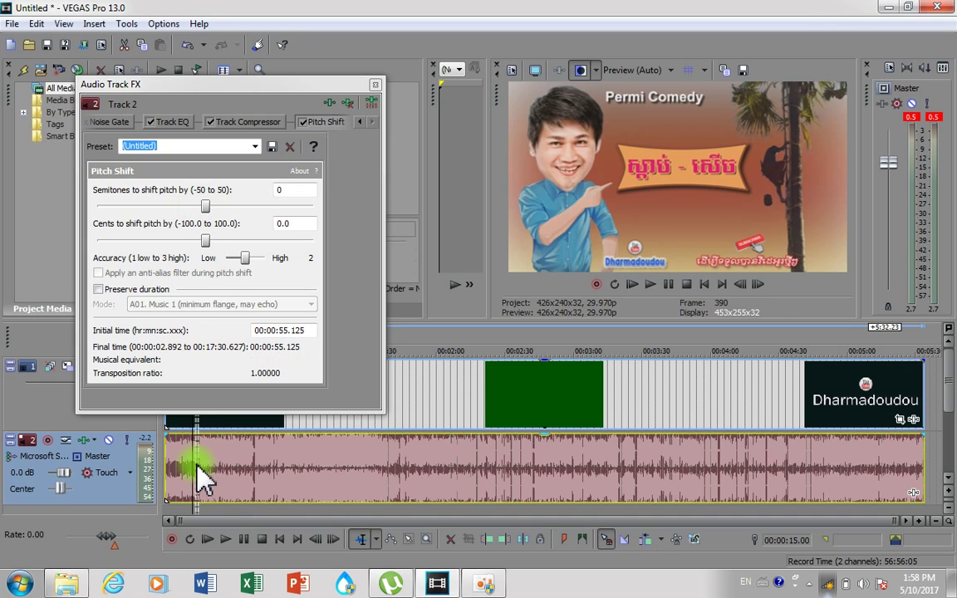
key("space")
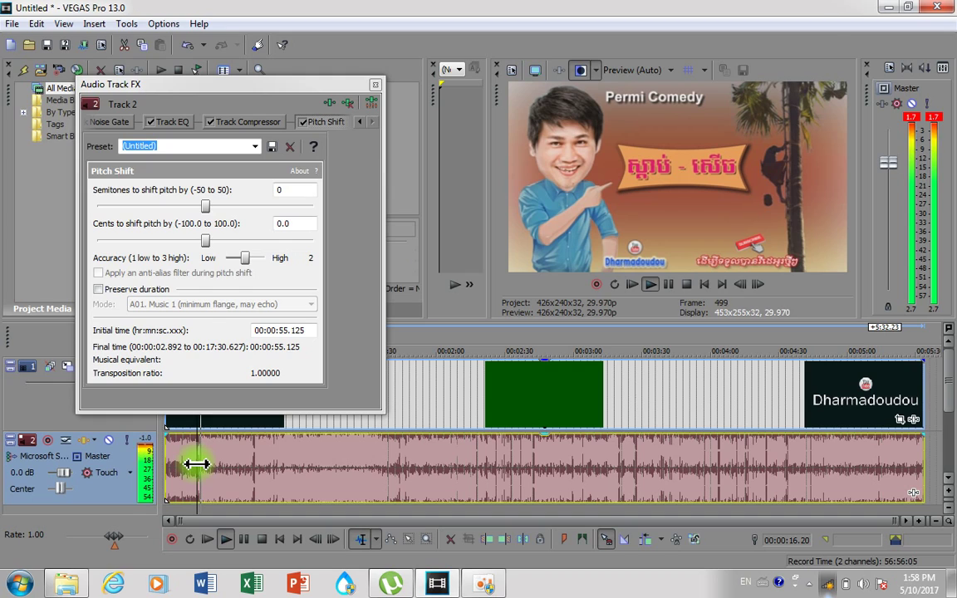
key("space")
Set the pitch shift to 4 semitones and play the track from 00:00:22.00.
left_click(207, 209)
left_click_drag(207, 208, 214, 209)
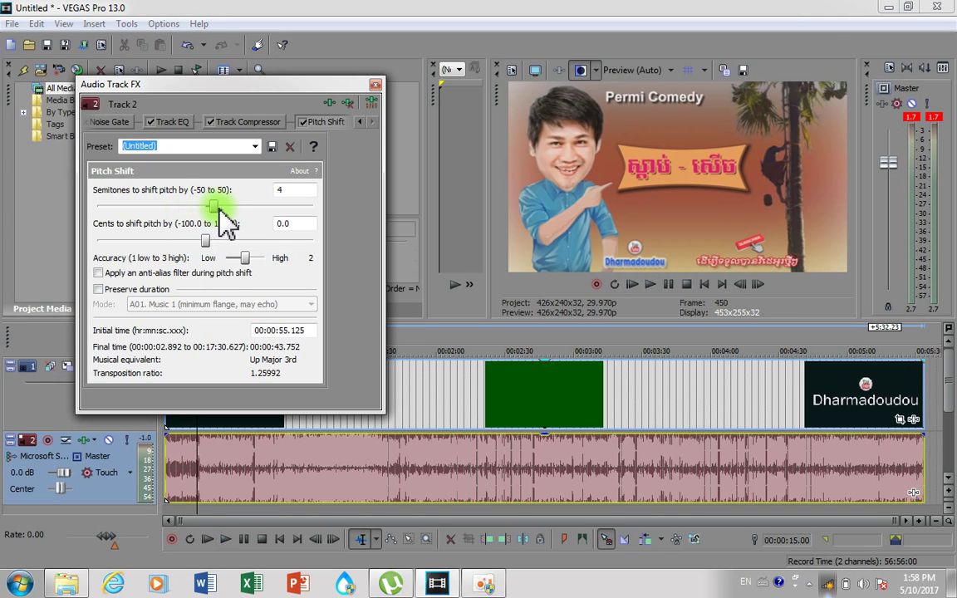
left_click(213, 460)
key("space")
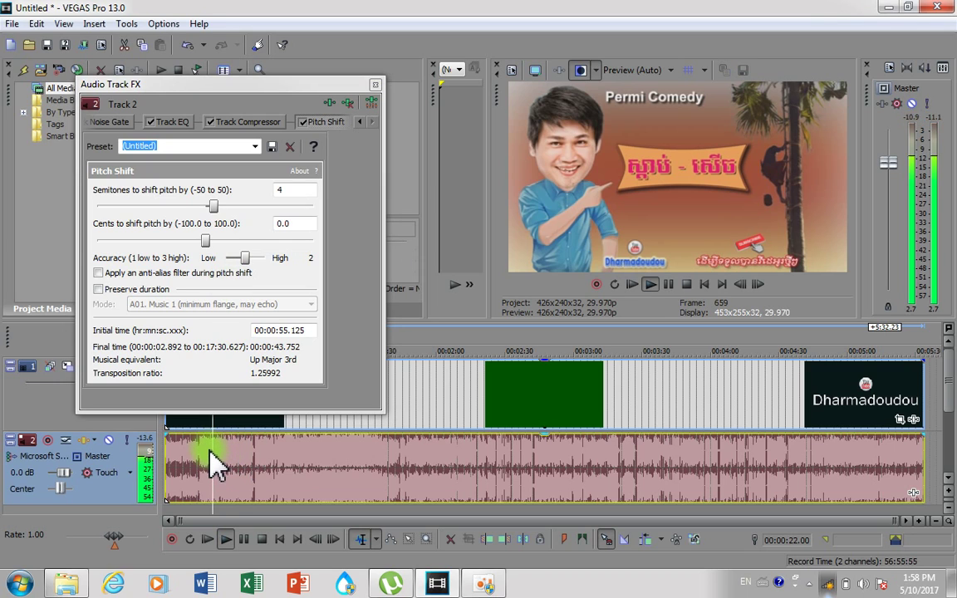
Stop playback, set the pitch shift's cents value to 61.1, and play the track on to 00:00:31.00 to hear the change.
left_click(218, 210)
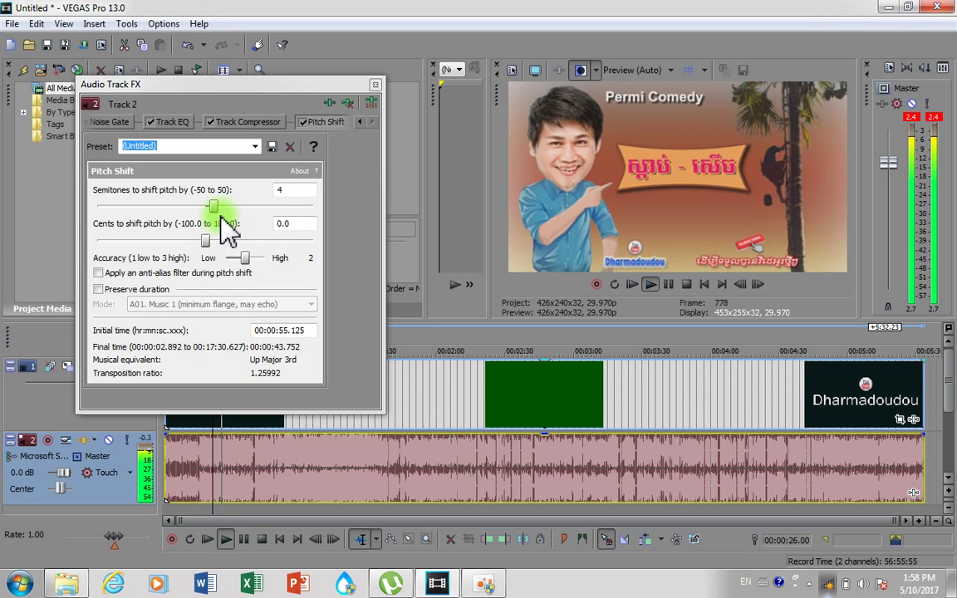
key("space")
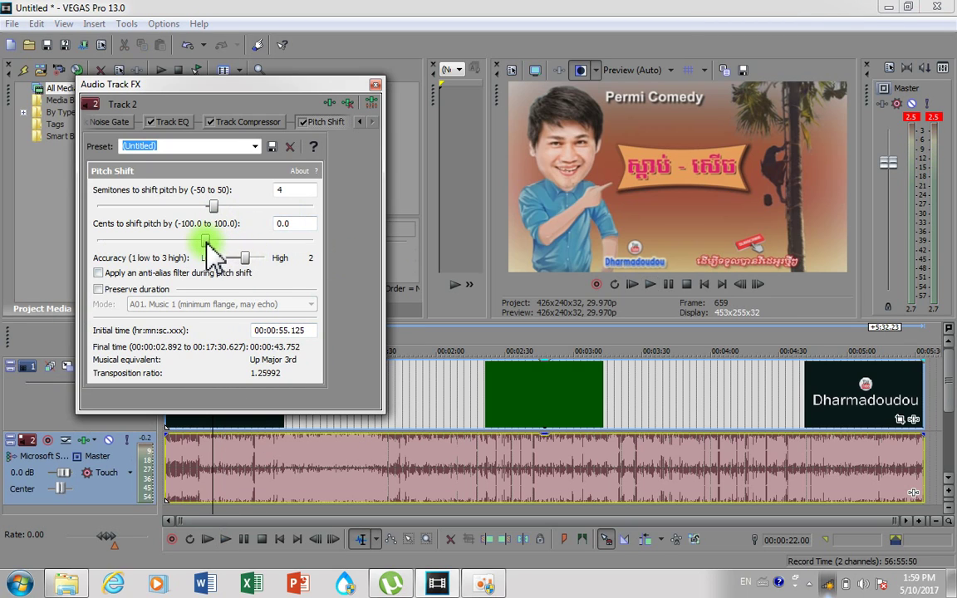
left_click_drag(206, 241, 270, 242)
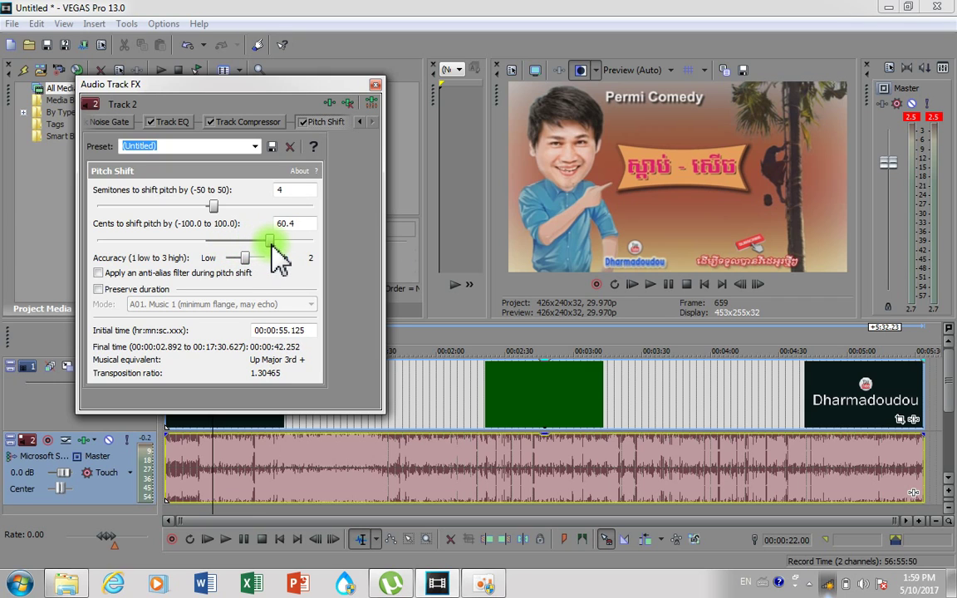
left_click(225, 539)
left_click(235, 455)
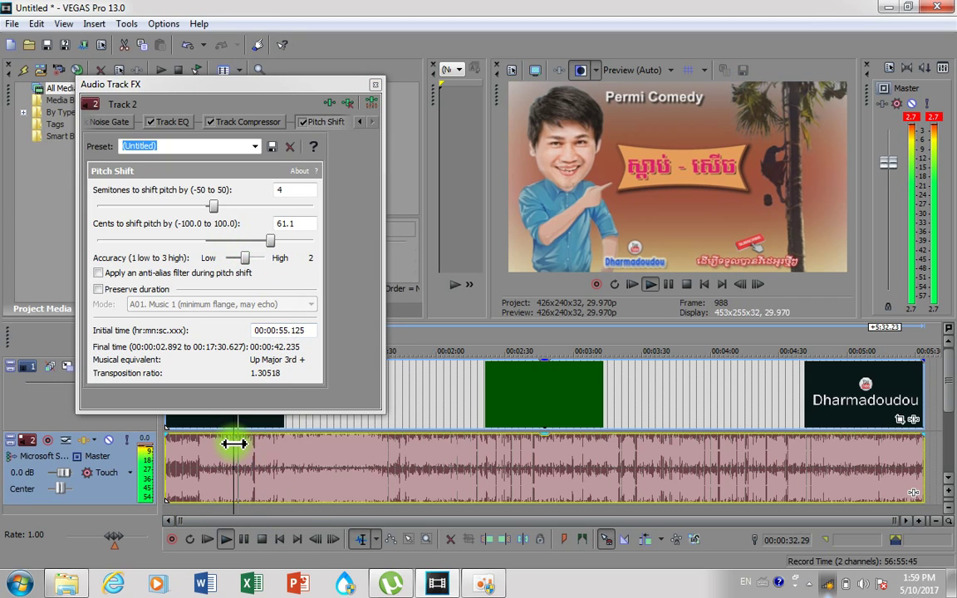
key("space")
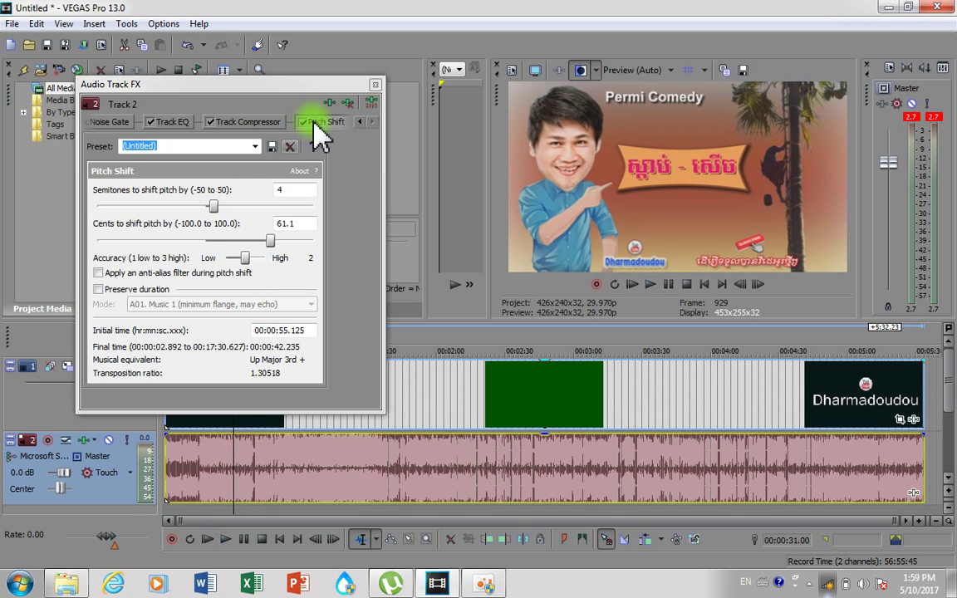
Play the pitch-shifted track from 00:00:31.00, close the Audio Track FX window, and replay the same passage.
key("space")
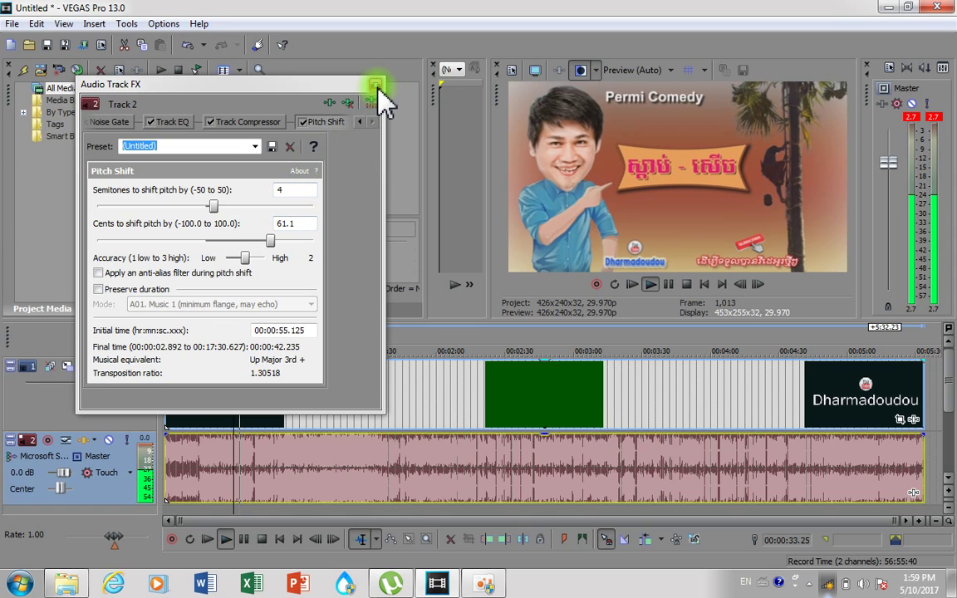
key("space")
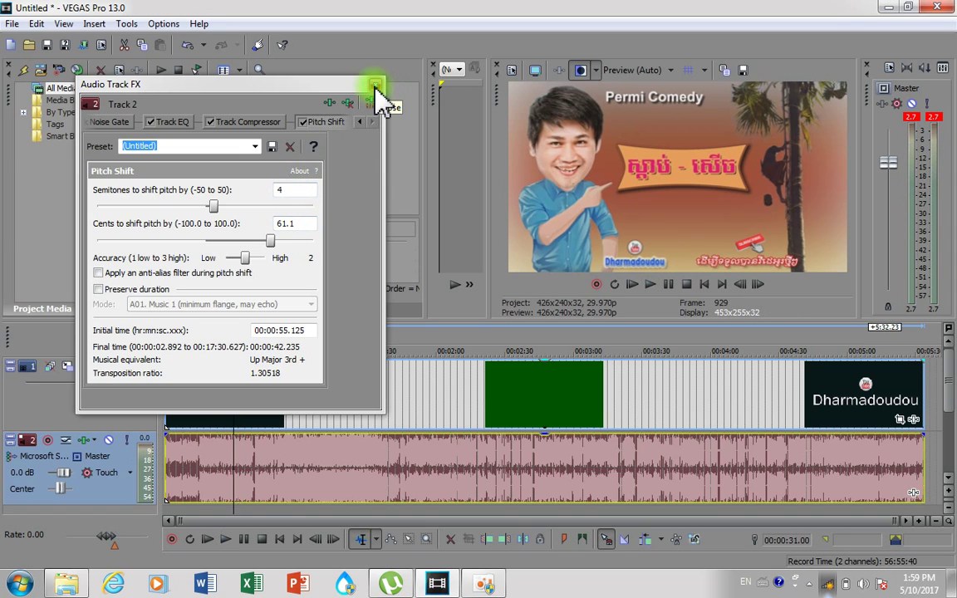
left_click(375, 87)
key("space")
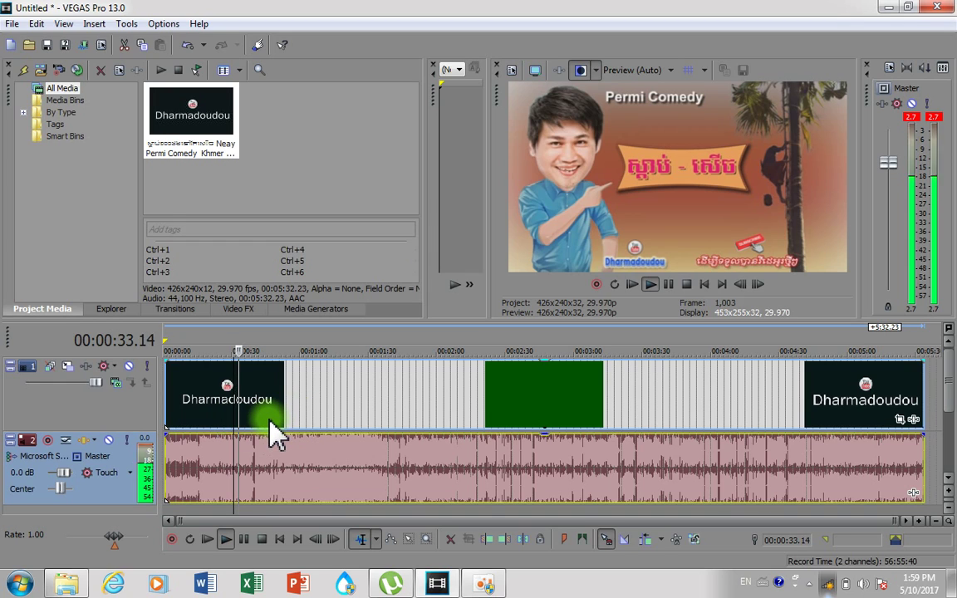
key("space")
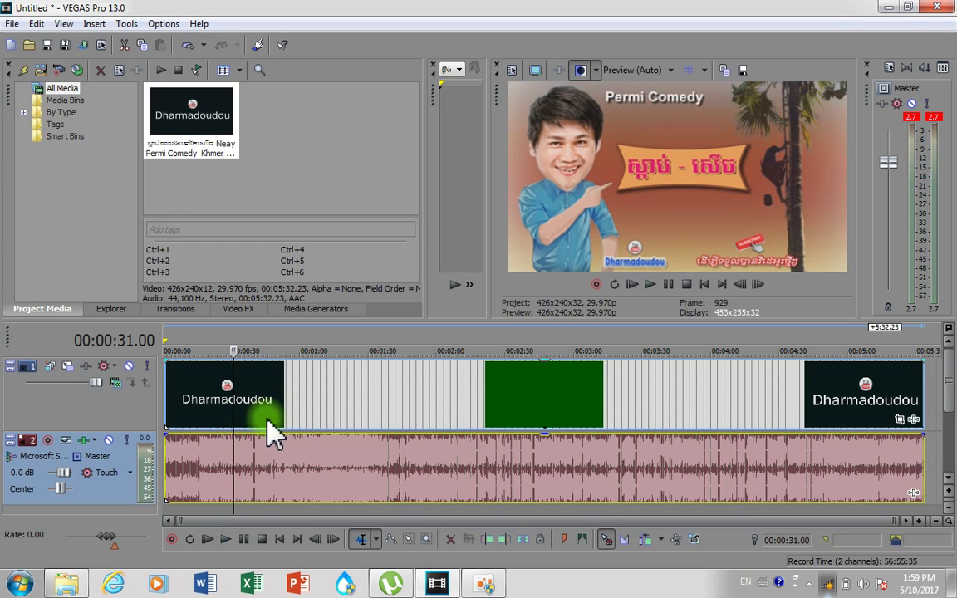
left_click(476, 592)
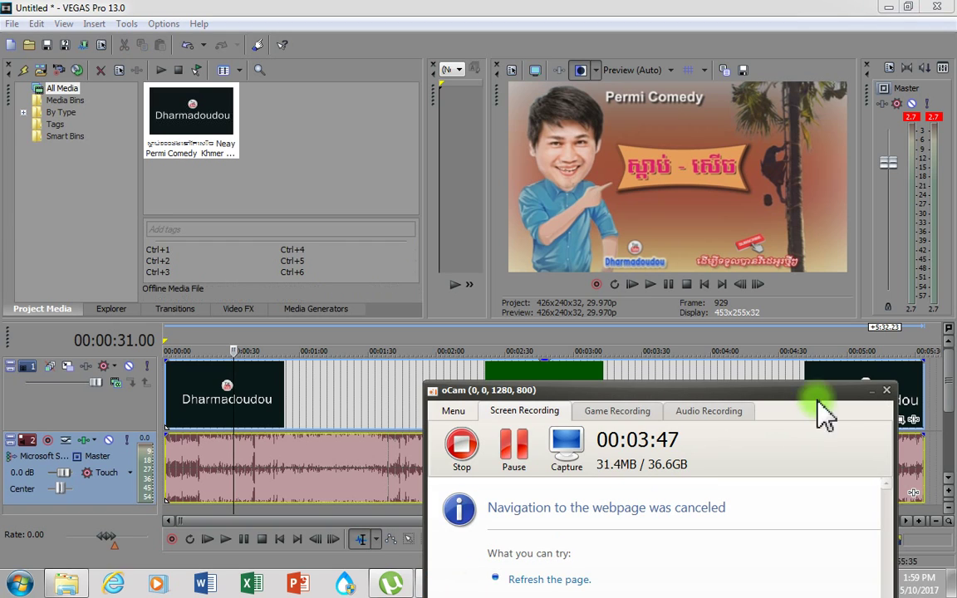
left_click(886, 391)
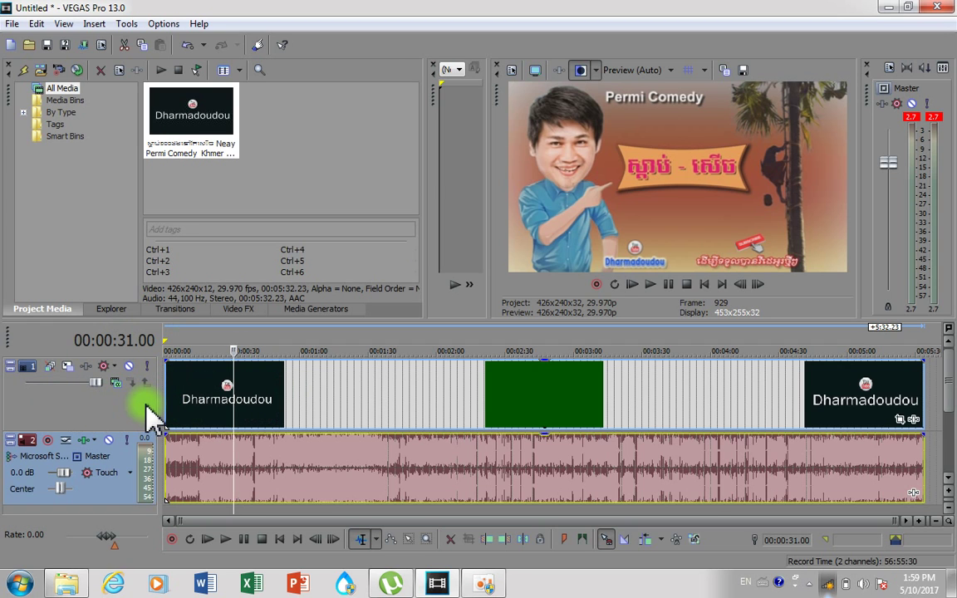
left_click(482, 585)
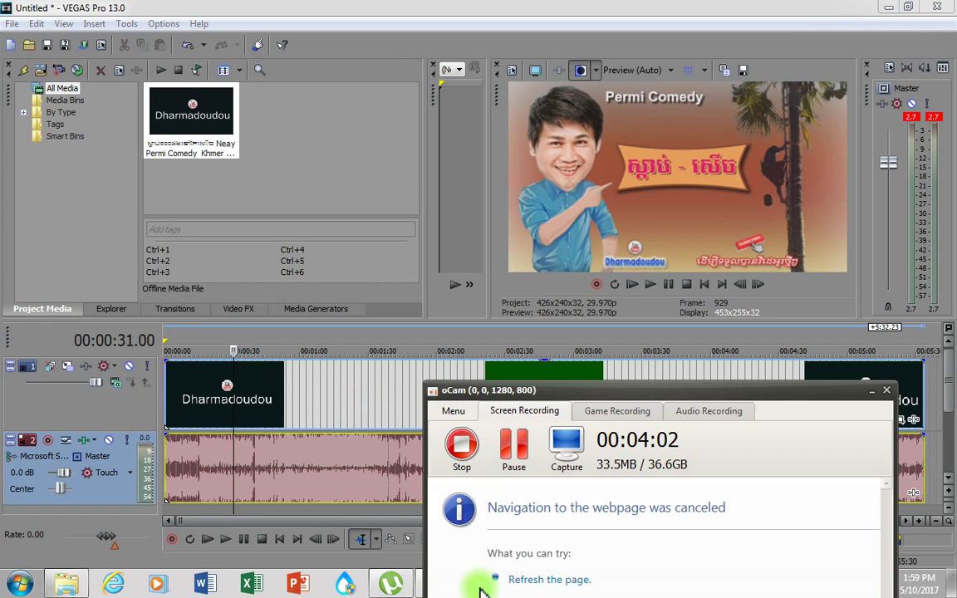